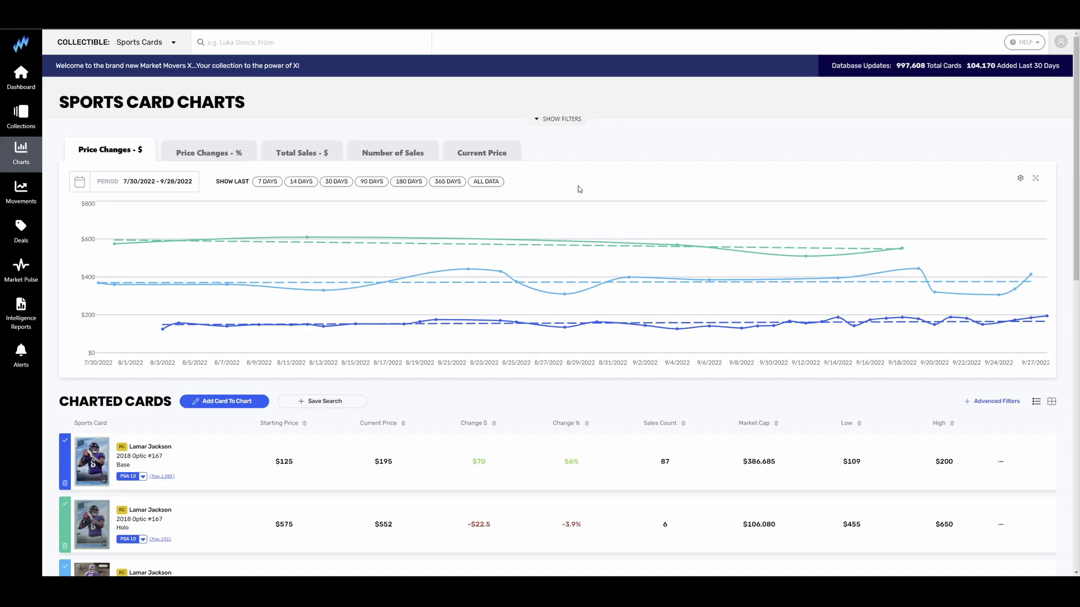
Examine the price trends, percentage changes and sales counts of the charted Lamar Jackson 2018 Optic and Prizm PSA 10 cards
scroll(580, 189, down, 4)
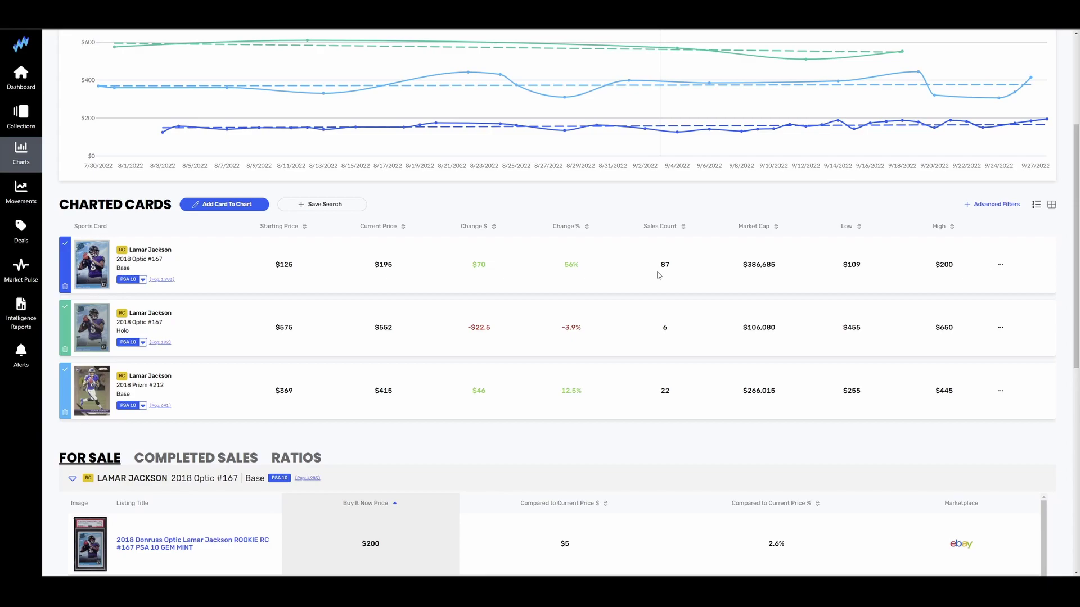
scroll(652, 270, up, 4)
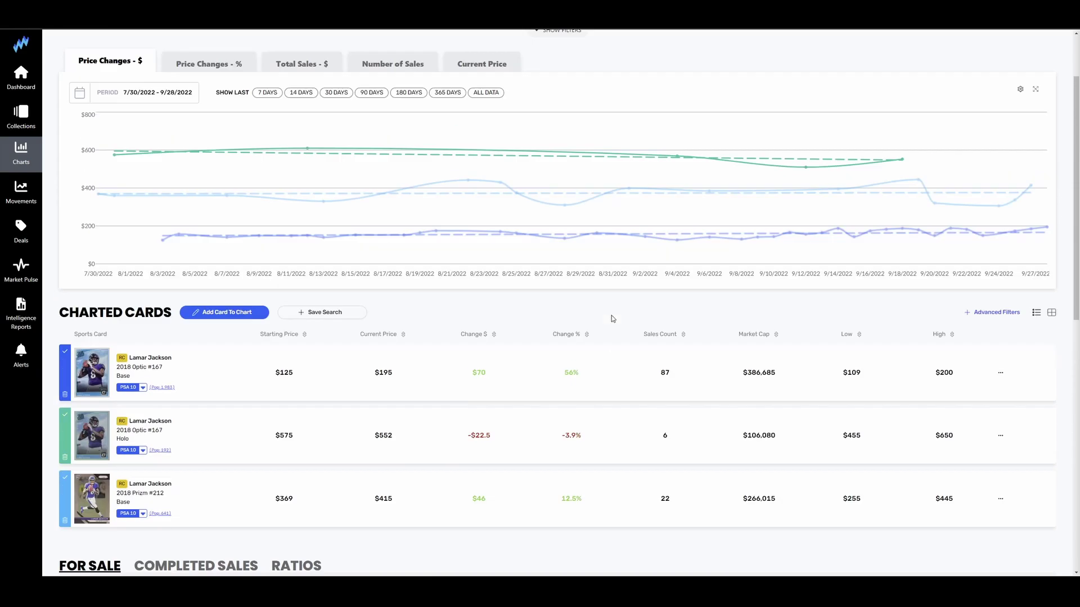
scroll(646, 269, down, 4)
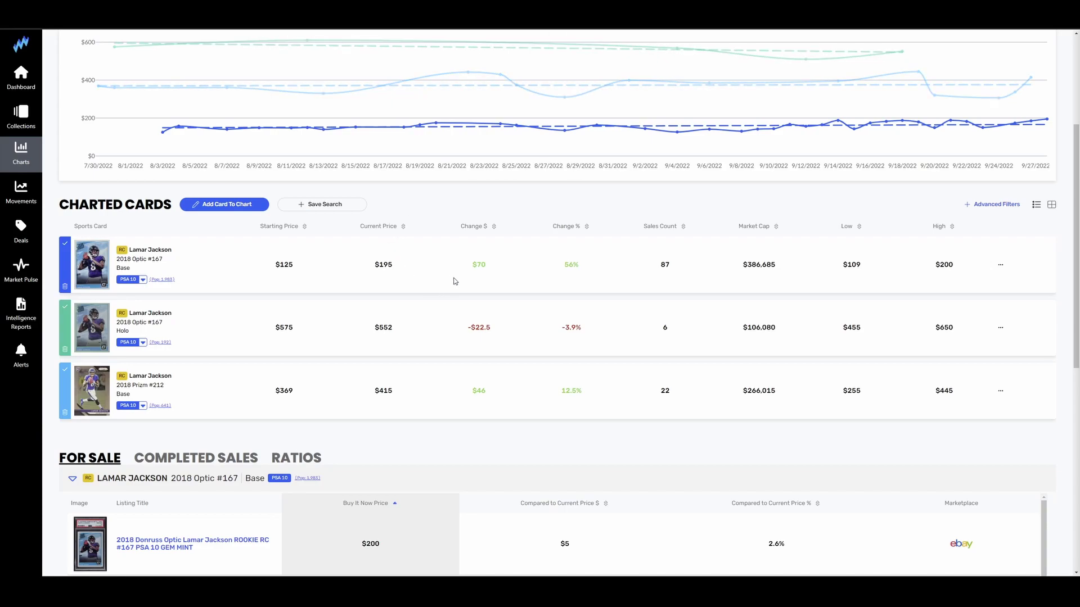
scroll(461, 281, up, 4)
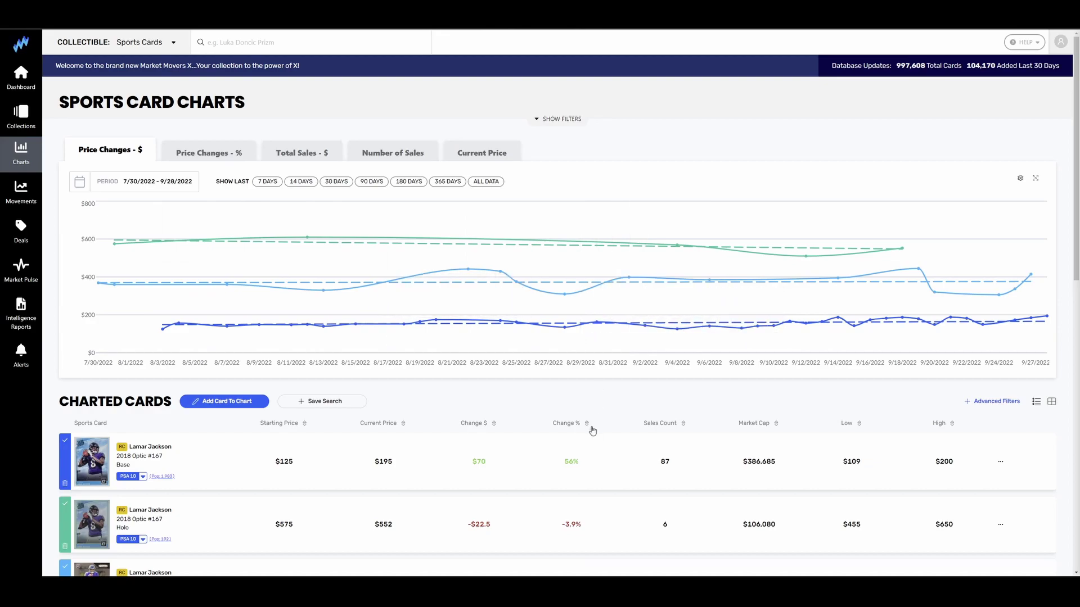
scroll(585, 411, down, 4)
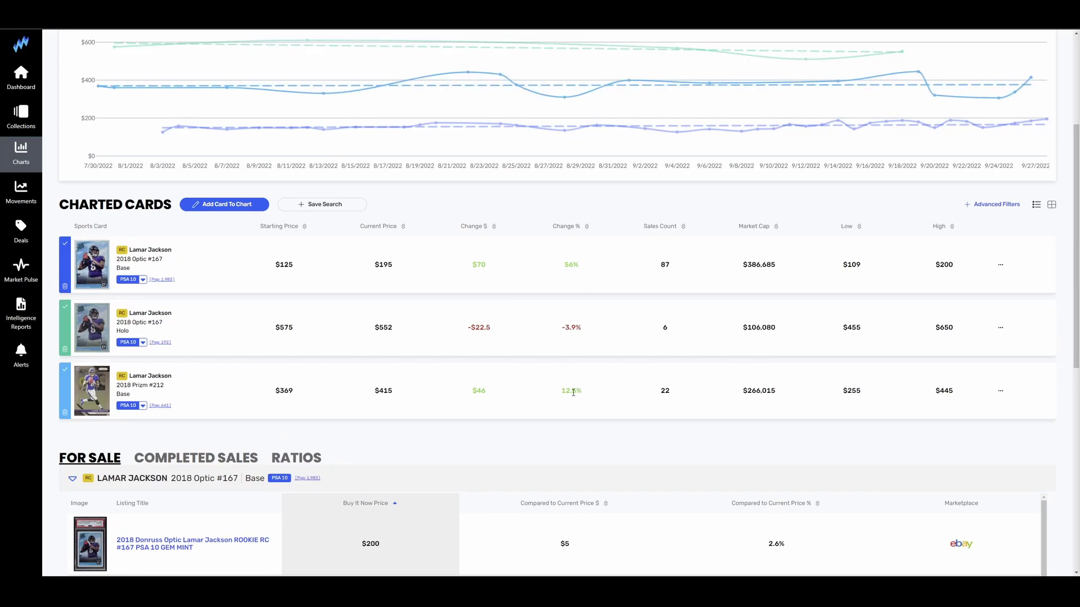
scroll(624, 414, up, 3)
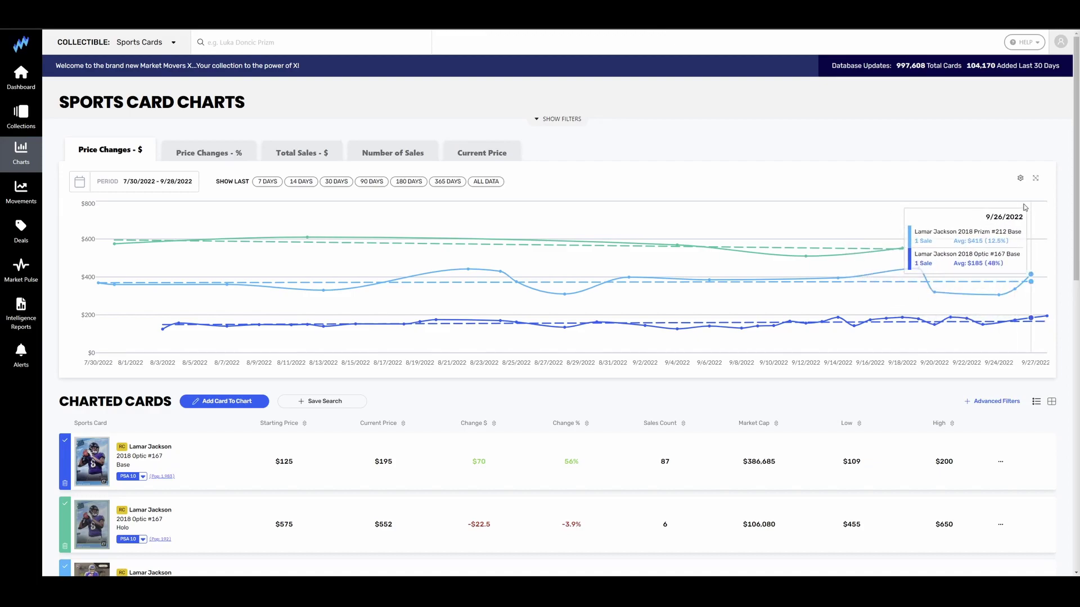
scroll(453, 437, down, 2)
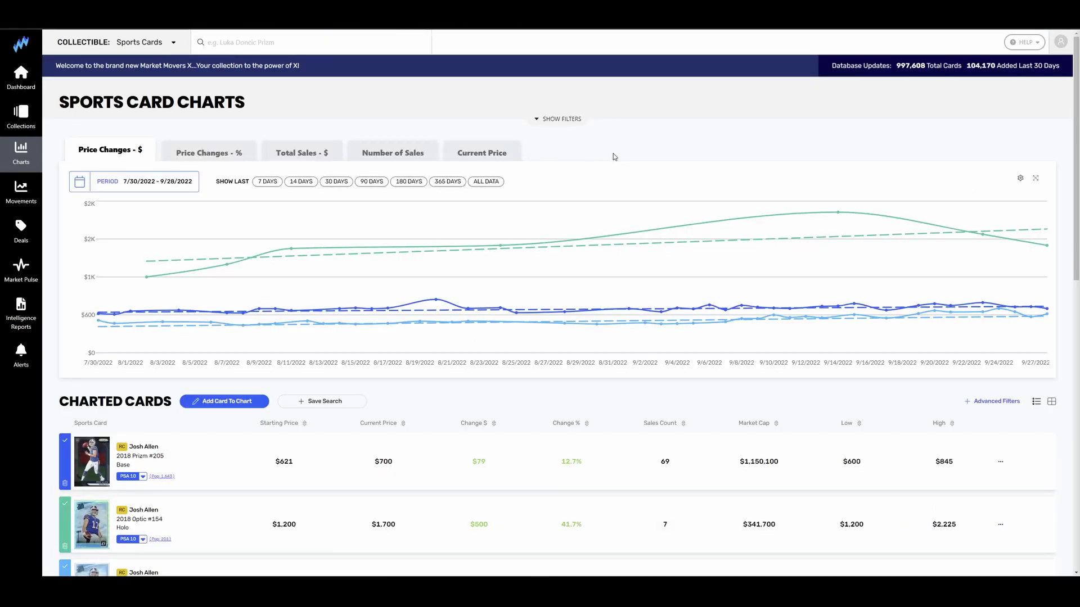
Examine the price trends and percentage changes of the charted Josh Allen 2018 Prizm and Optic PSA 10 cards
scroll(614, 157, down, 3)
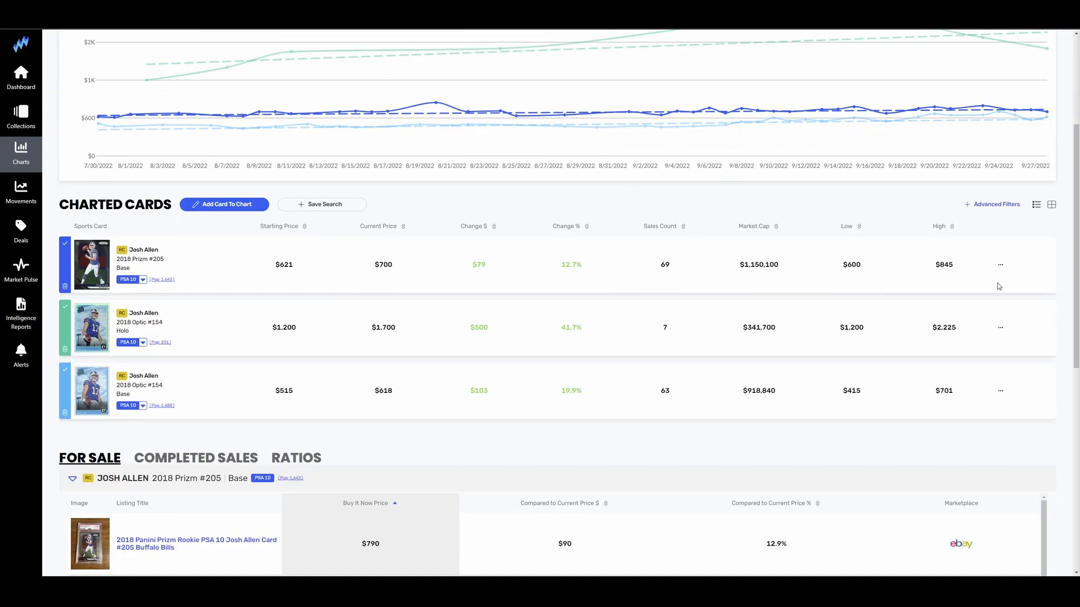
scroll(812, 251, up, 2)
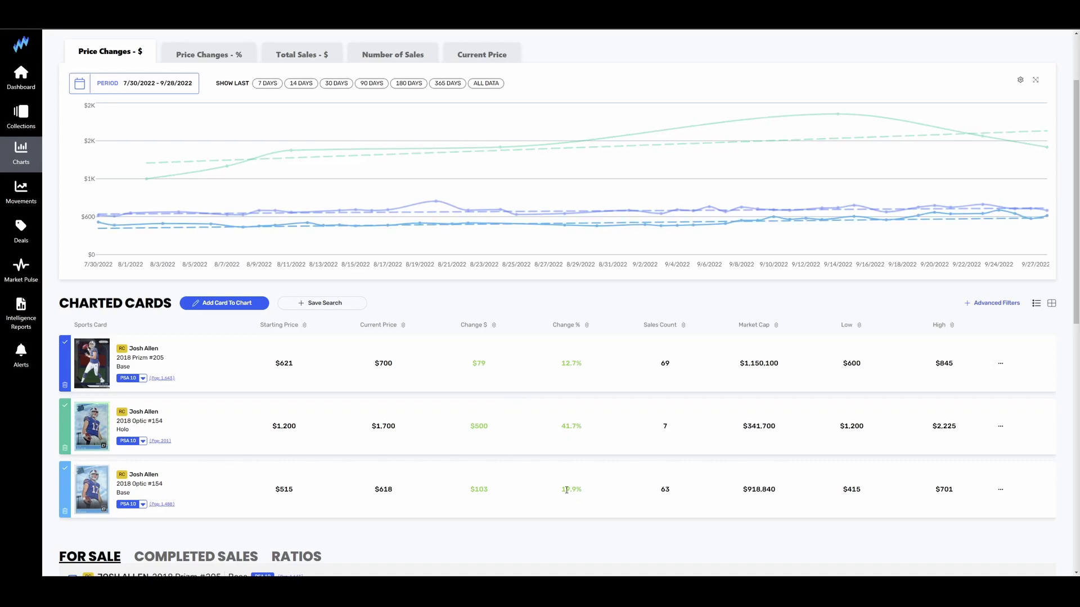
scroll(567, 490, up, 2)
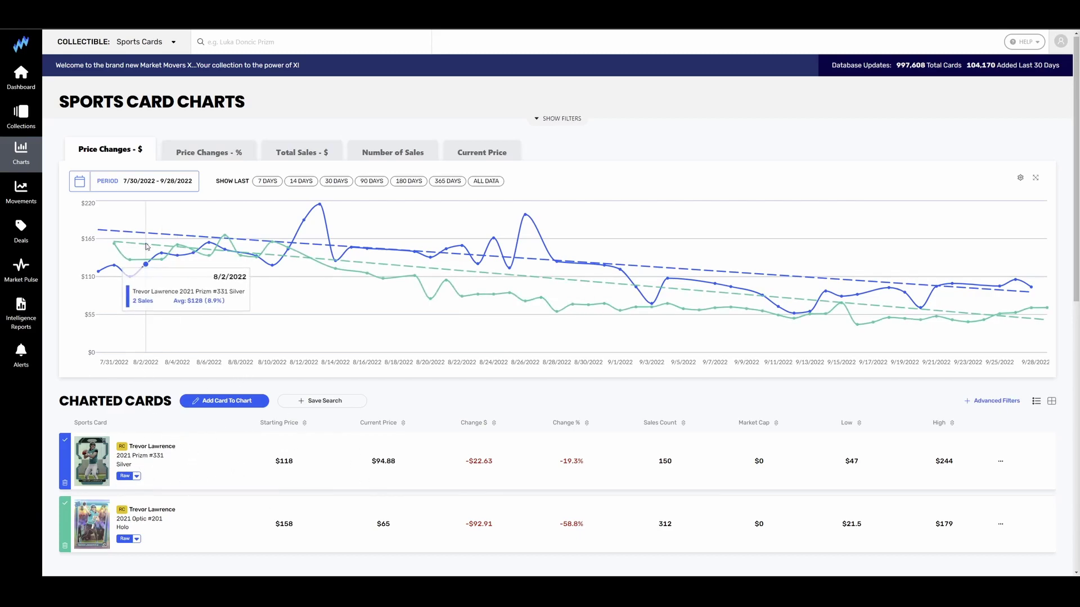
Check the Trevor Lawrence raw card prices on the chart over the last 14 days and the last 30 days
mouse_move(143, 258)
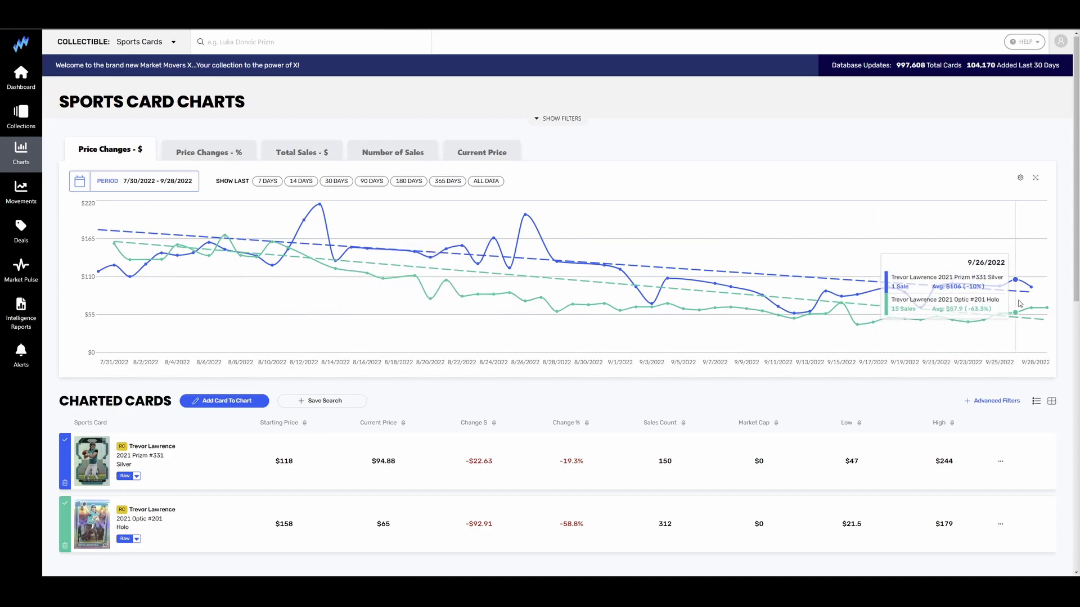
click(301, 181)
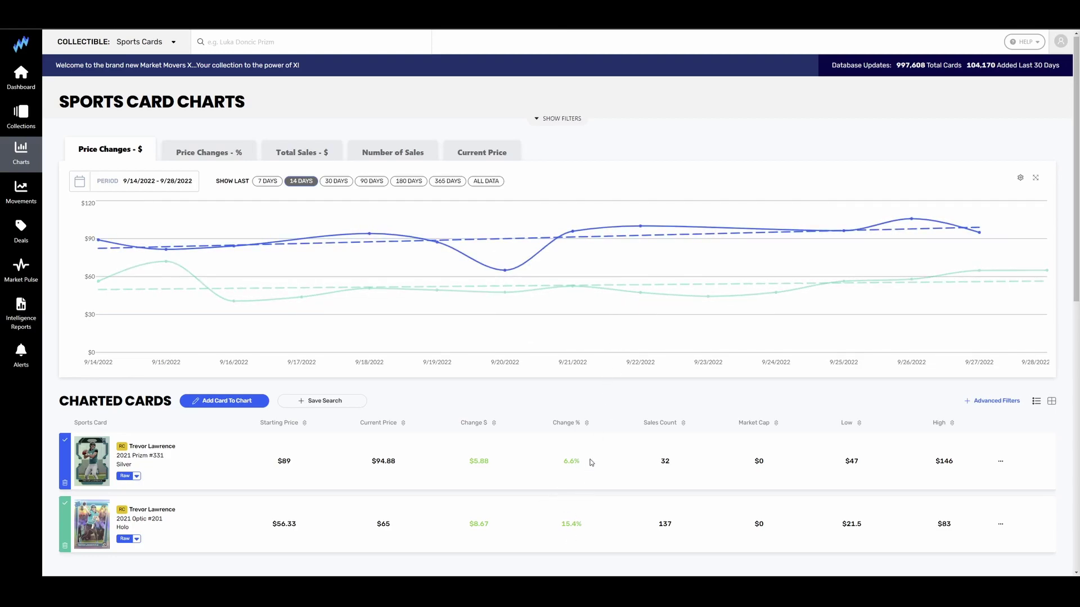
click(346, 182)
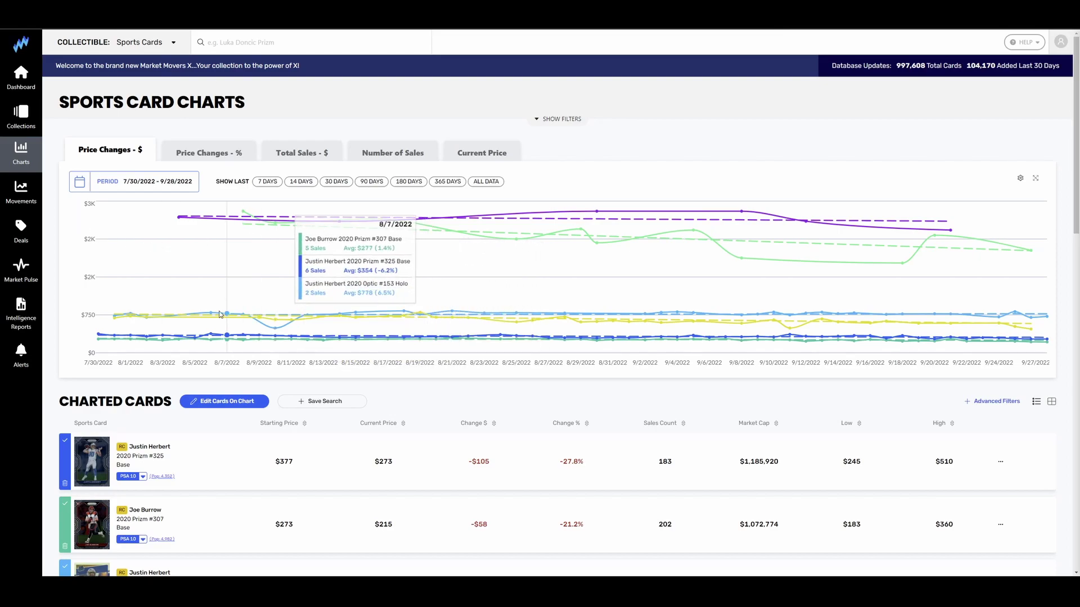
Compare the price changes and sales counts of the charted Justin Herbert and Joe Burrow 2020 Prizm and Optic PSA 10 cards
scroll(311, 355, down, 3)
scroll(310, 356, down, 3)
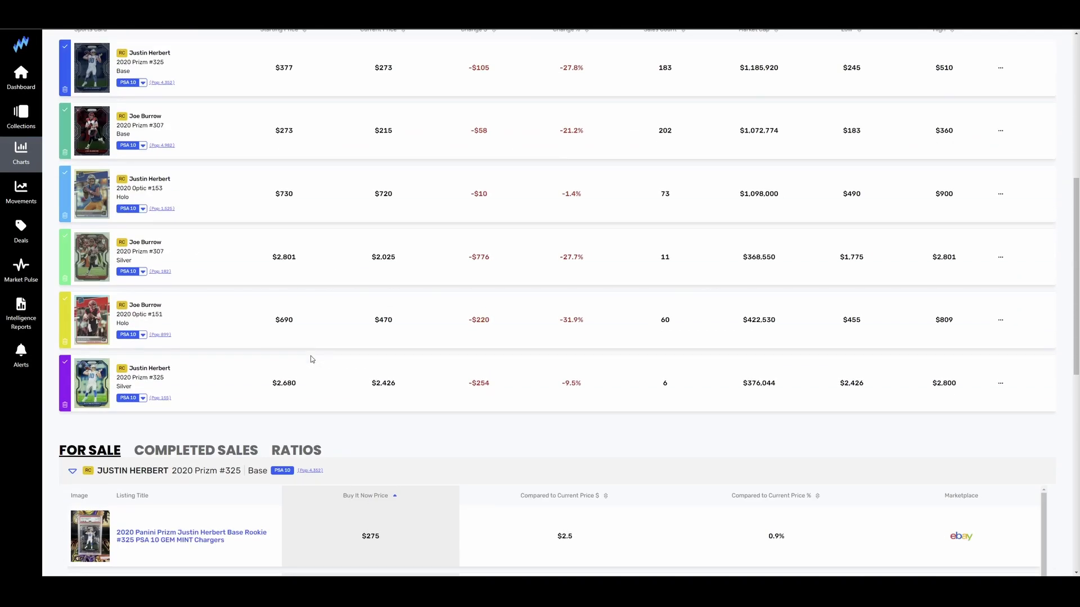
scroll(321, 364, up, 3)
scroll(335, 370, down, 3)
scroll(559, 282, up, 3)
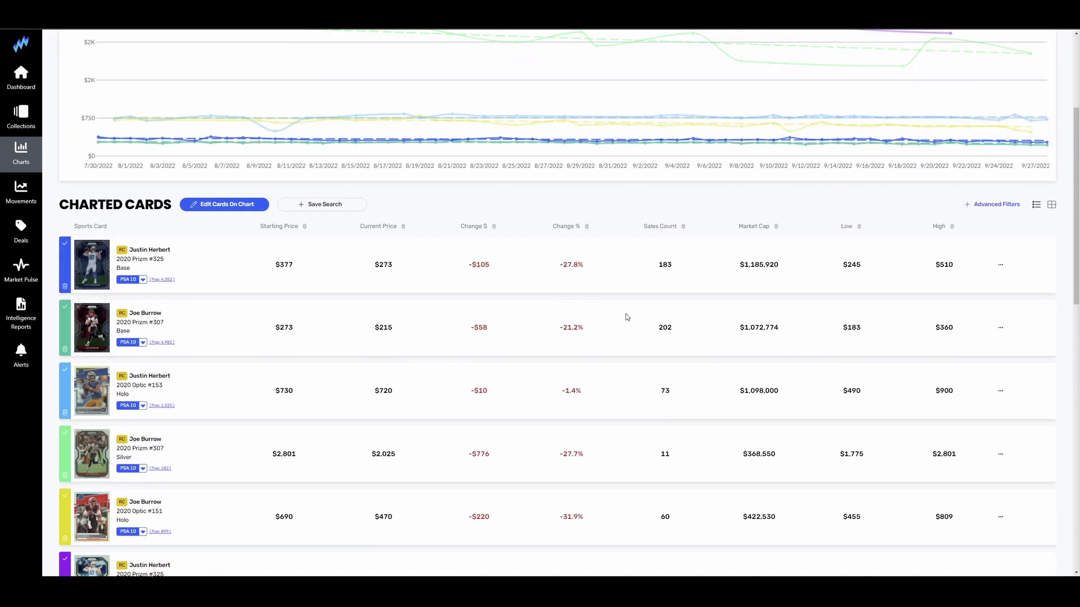
scroll(629, 317, down, 3)
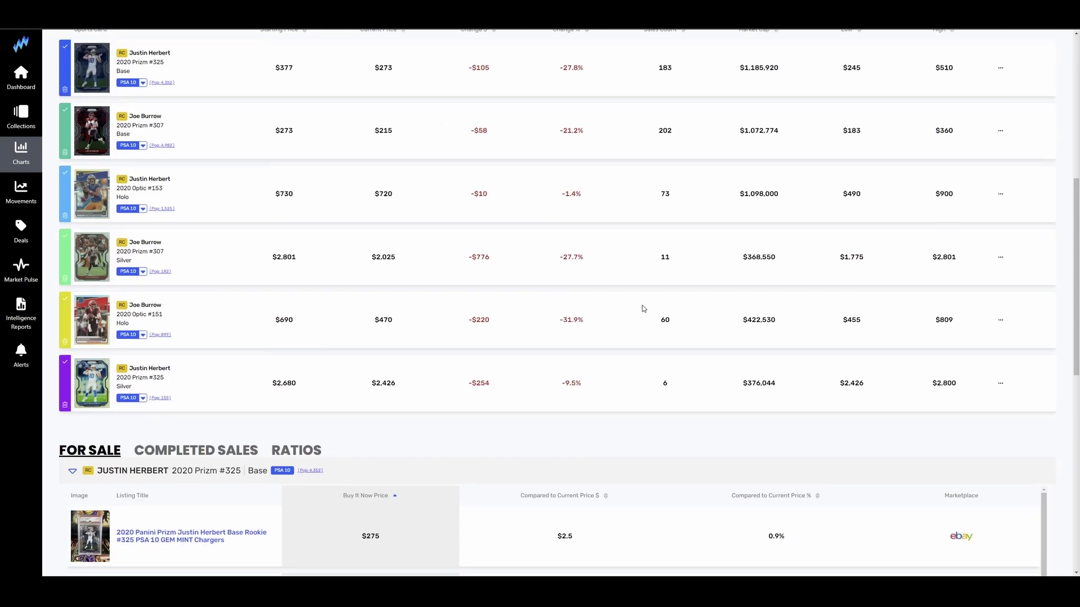
scroll(644, 308, up, 4)
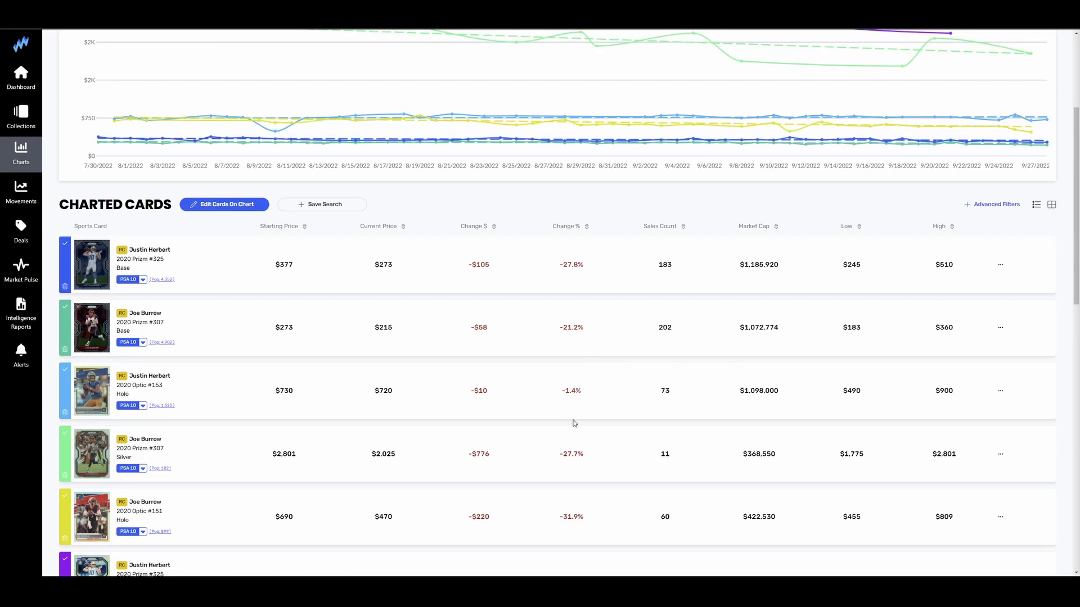
scroll(575, 422, up, 3)
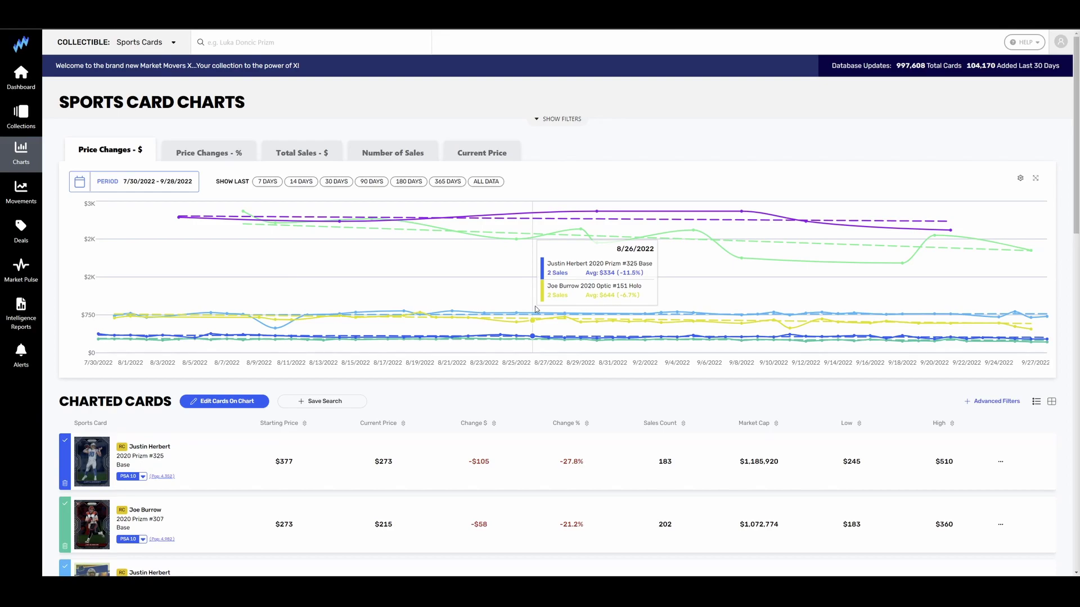
scroll(286, 350, down, 7)
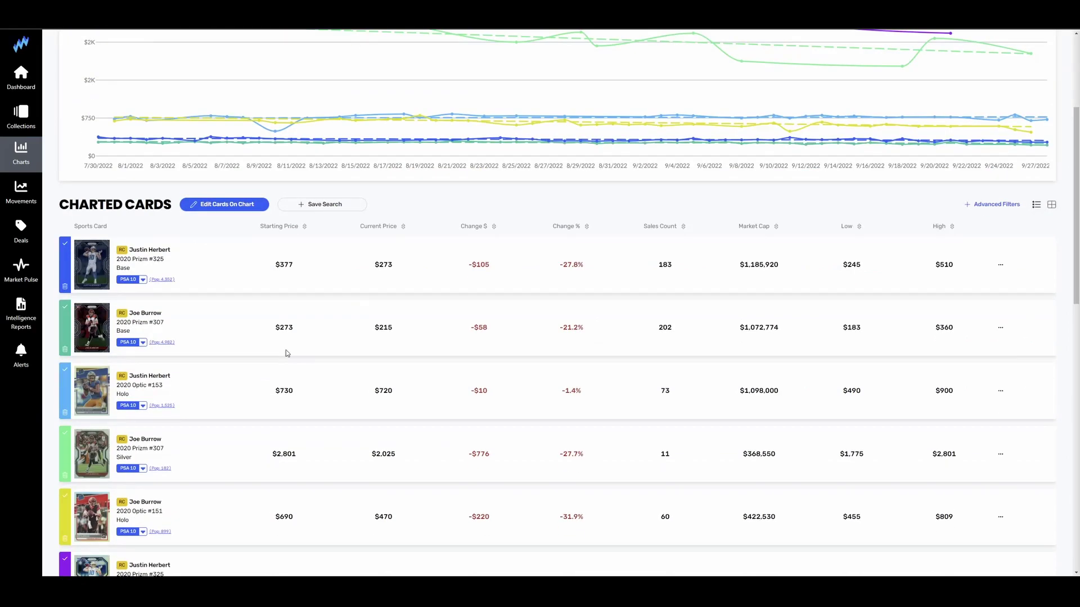
scroll(286, 350, up, 4)
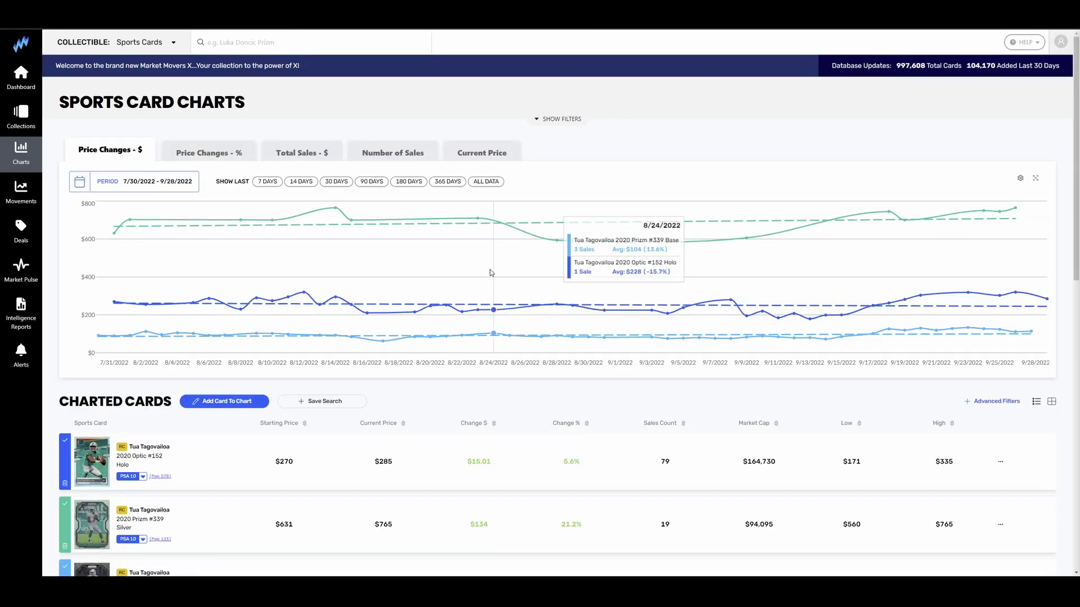
Examine the price changes of the charted Tua Tagovailoa PSA 10 cards and of the raw Trey Lance and Mac Jones cards
scroll(497, 265, down, 4)
scroll(497, 265, up, 2)
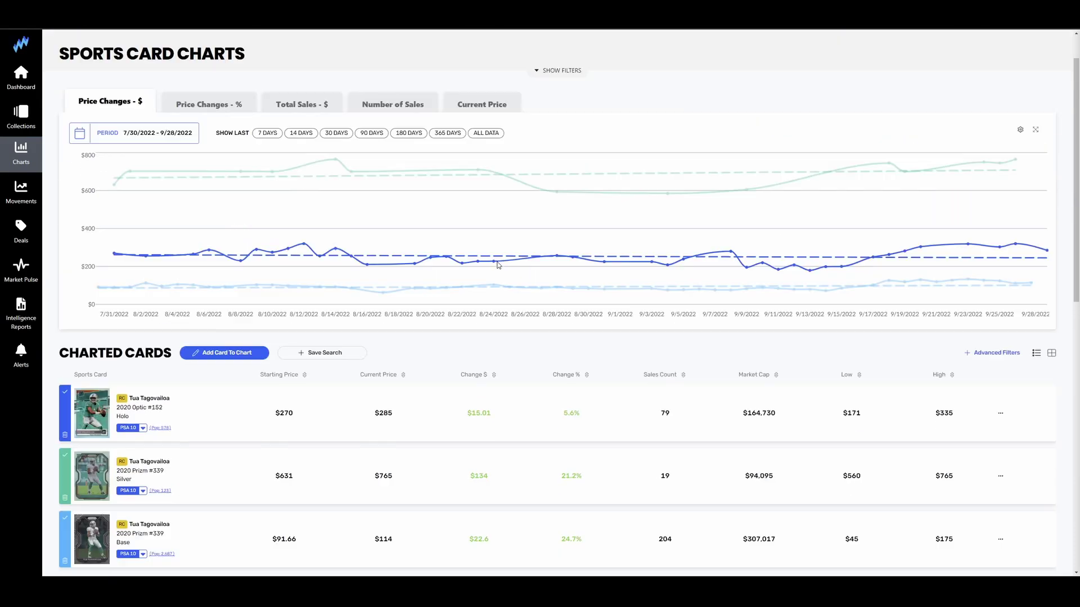
scroll(498, 265, down, 2)
scroll(497, 265, down, 1)
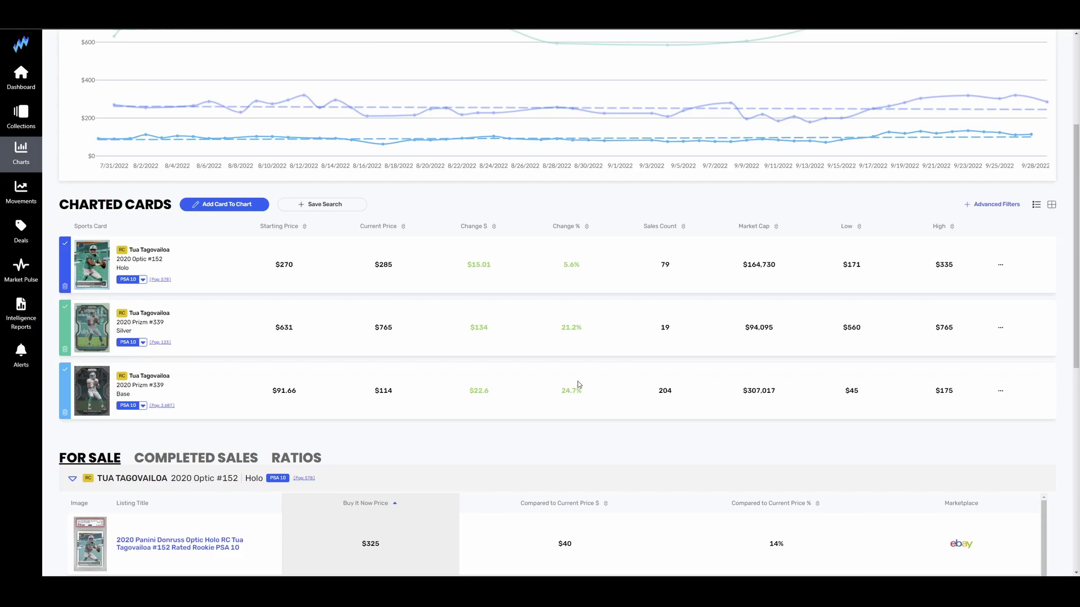
scroll(596, 405, up, 4)
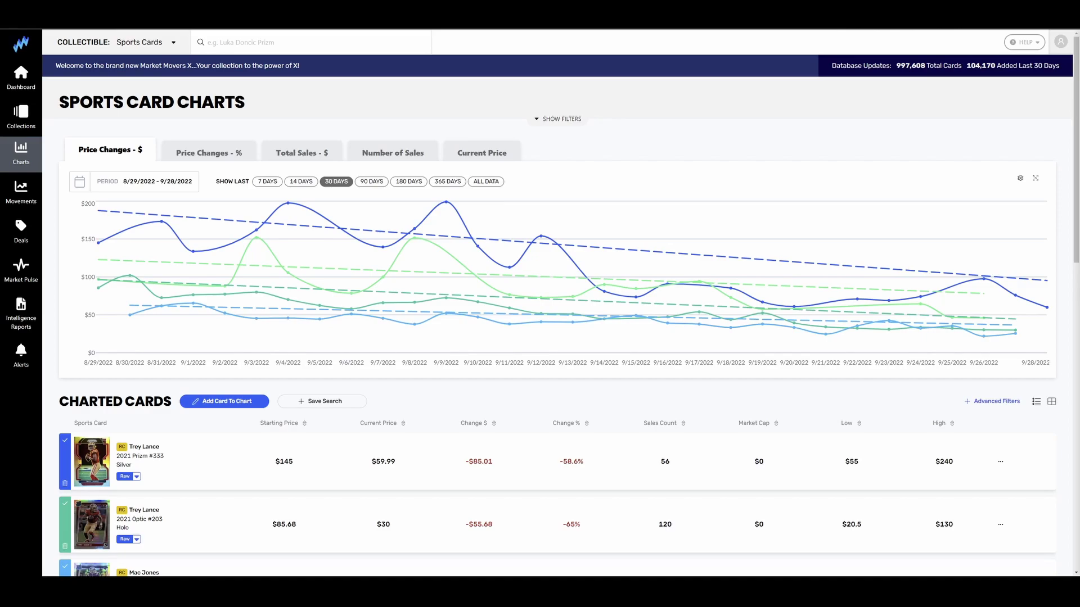
scroll(352, 80, down, 3)
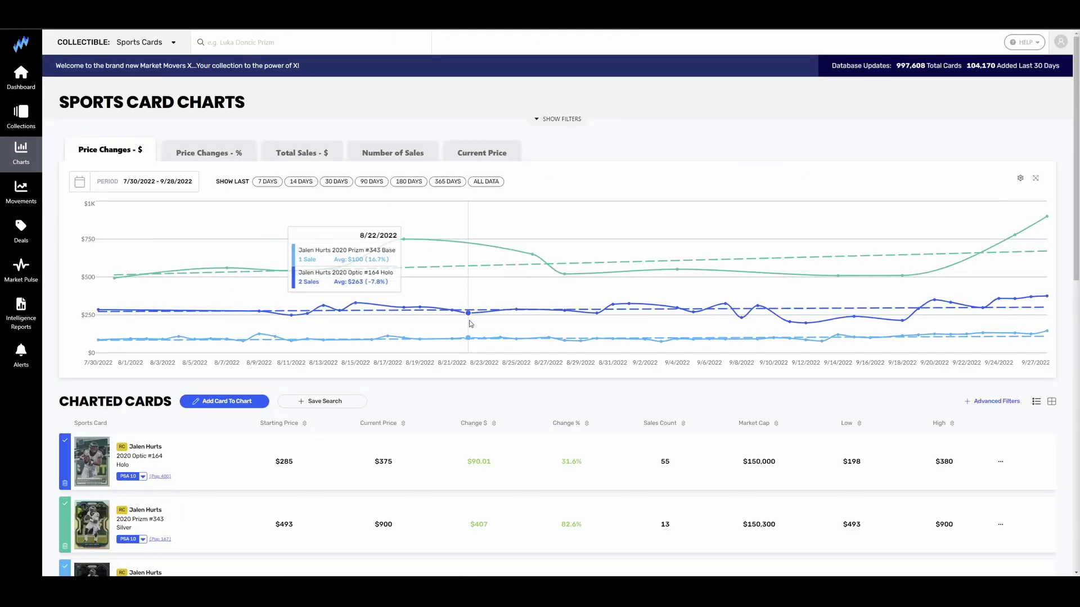
Examine the price trends, percentage changes and sales counts of the charted Jalen Hurts 2020 Optic and Prizm PSA 10 cards
scroll(439, 344, down, 5)
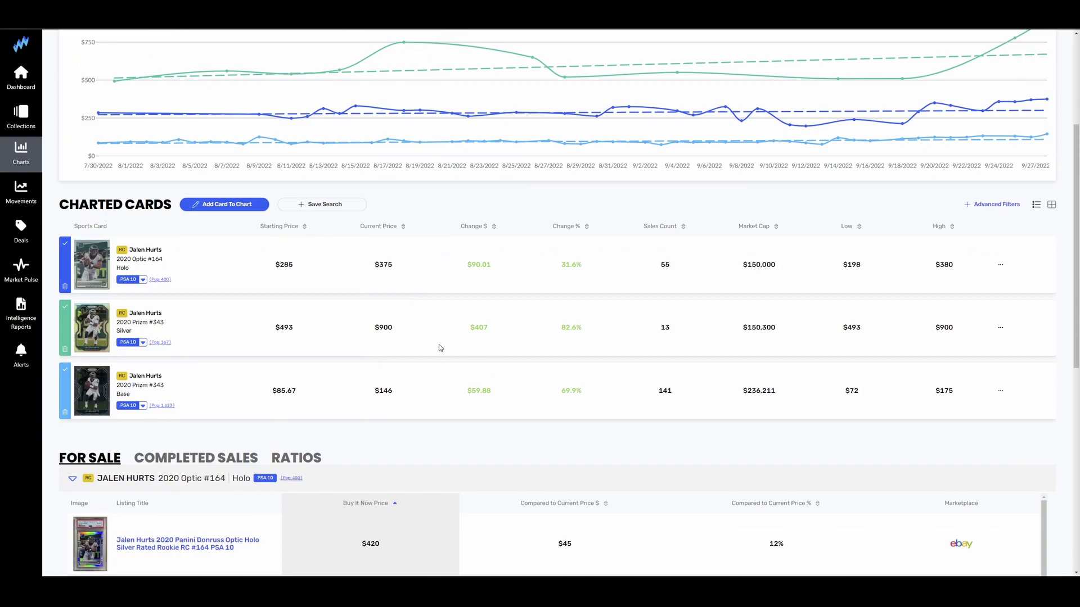
scroll(438, 345, up, 4)
scroll(439, 343, down, 4)
scroll(439, 344, up, 4)
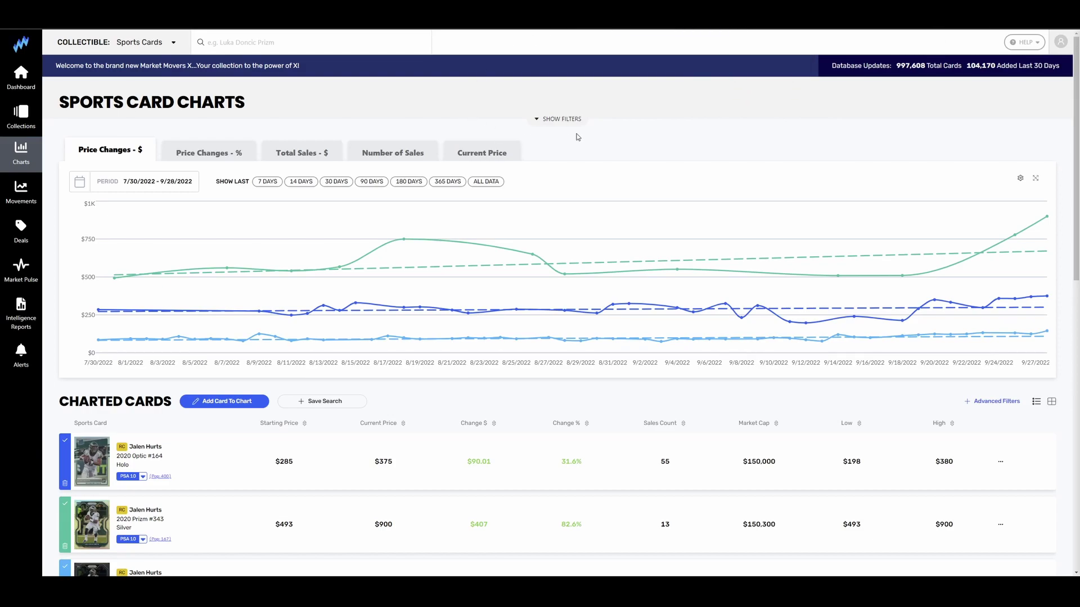
scroll(703, 212, down, 3)
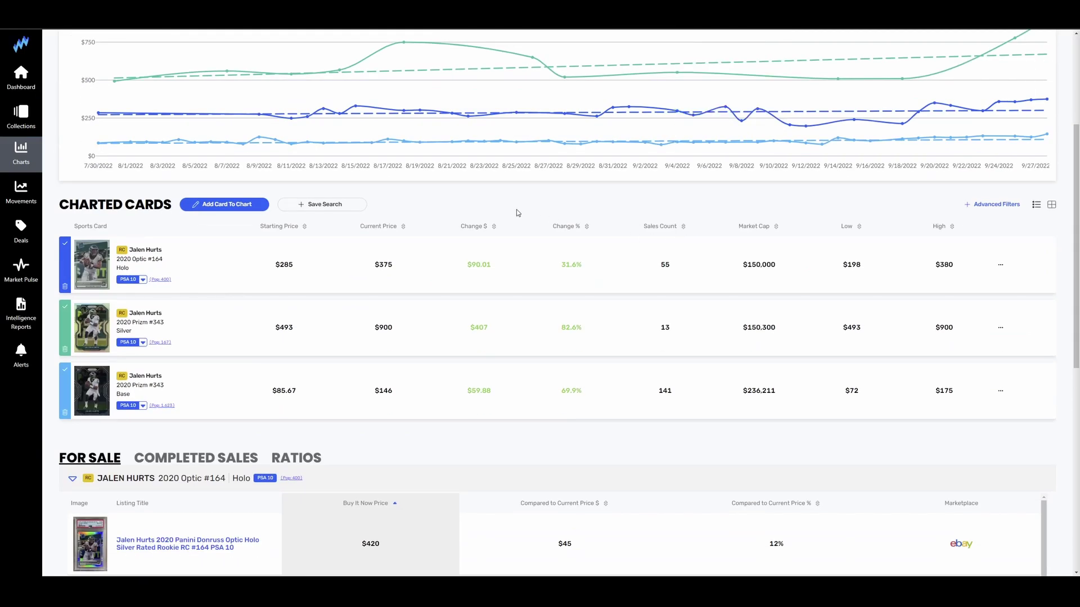
scroll(528, 225, up, 3)
scroll(531, 232, down, 3)
scroll(696, 278, up, 3)
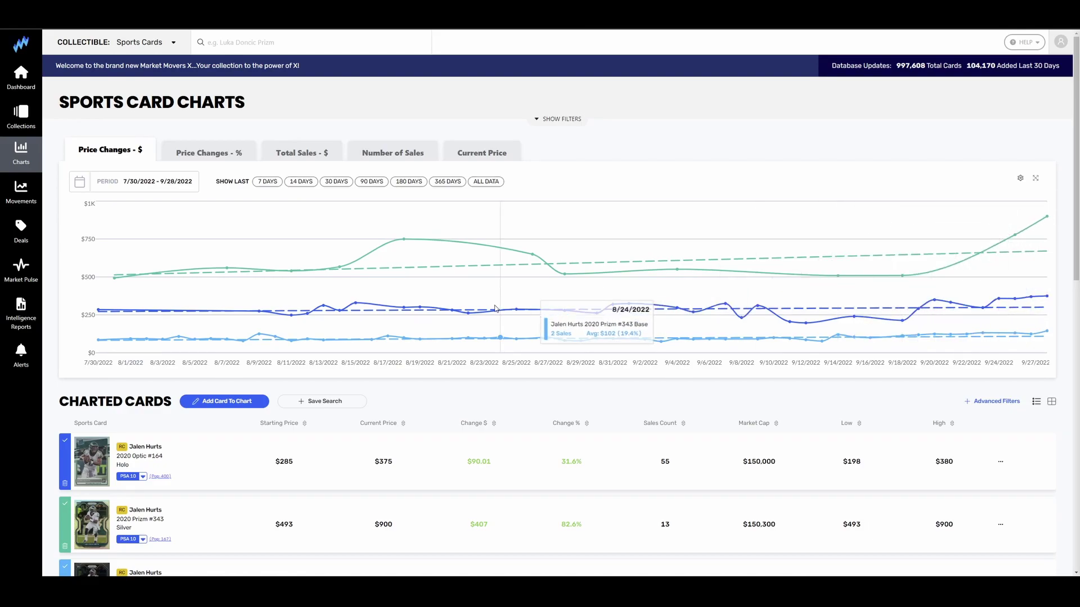
scroll(387, 298, down, 3)
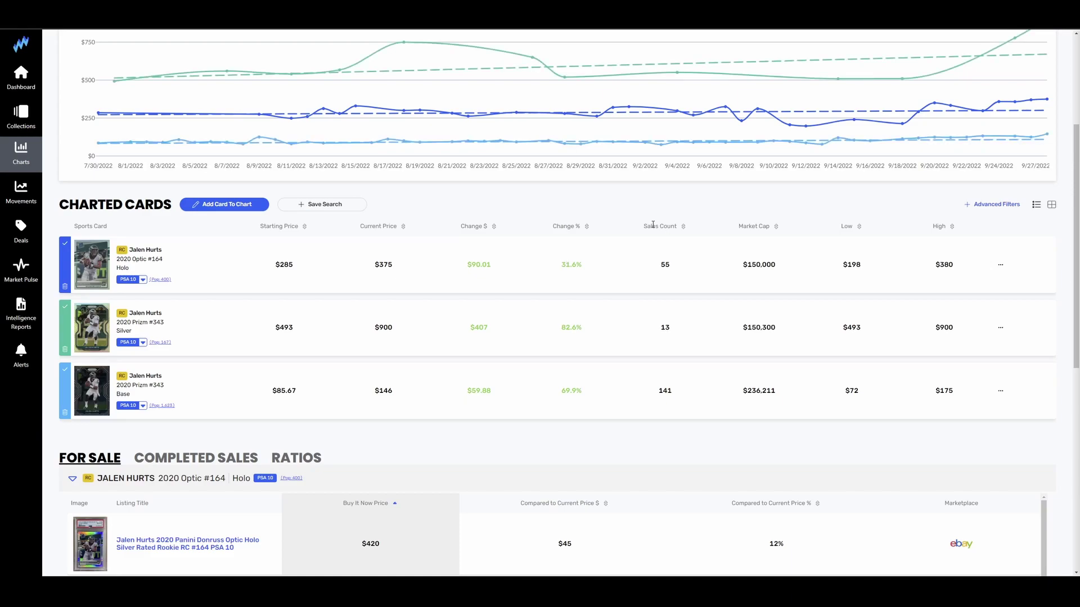
scroll(654, 225, up, 4)
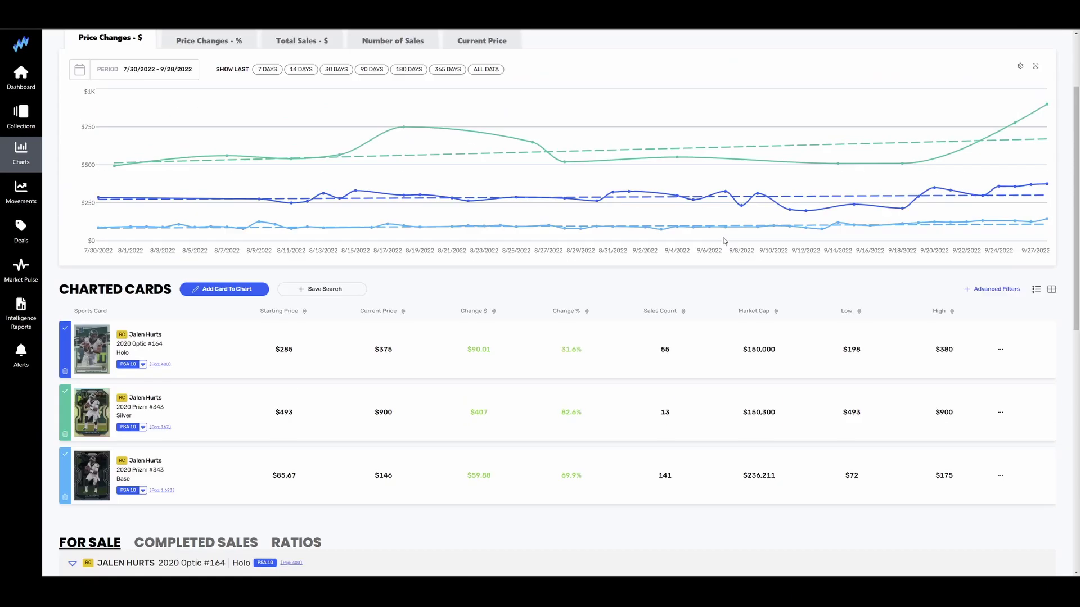